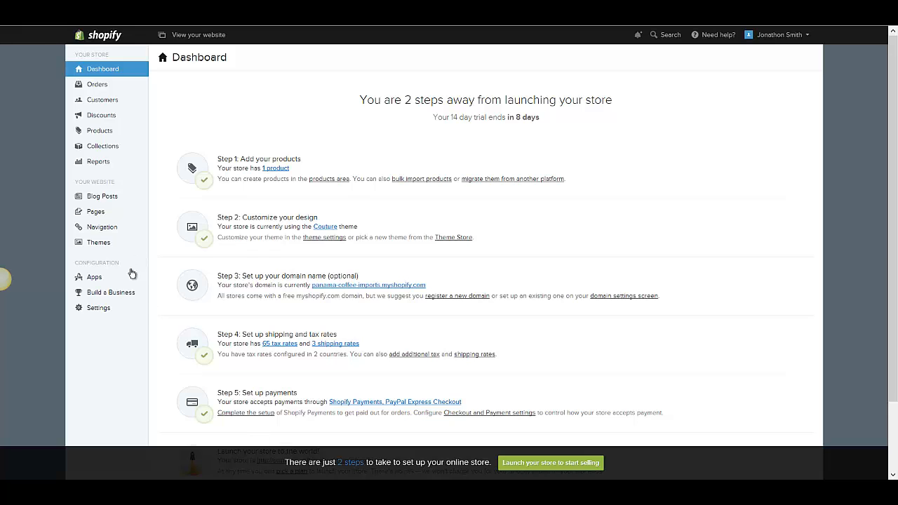
Step: Open the general store settings and retype the capital I of Imports in the store name Panama Coffee Imports
{"action": "left_click", "coordinate": [97, 311]}
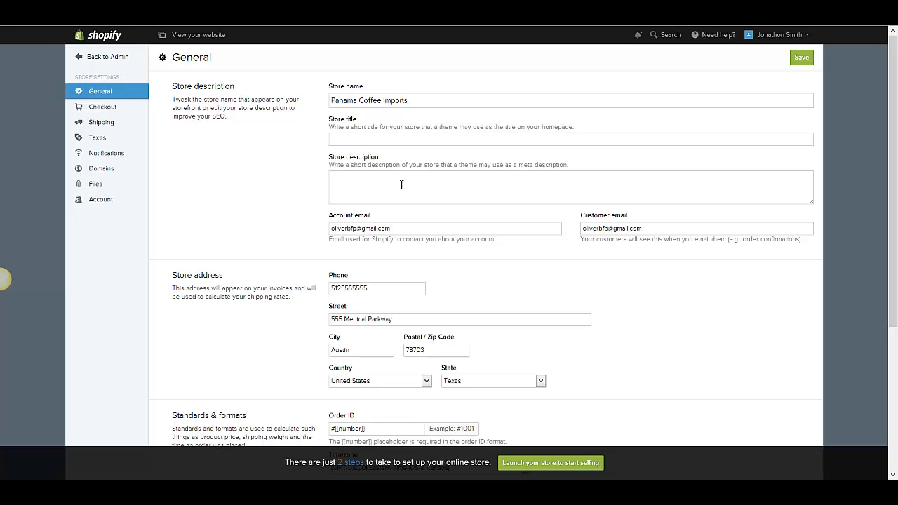
{"action": "left_click_drag", "start_coordinate": [176, 84], "coordinate": [464, 94]}
{"action": "left_click", "coordinate": [359, 71]}
{"action": "left_click", "coordinate": [343, 99]}
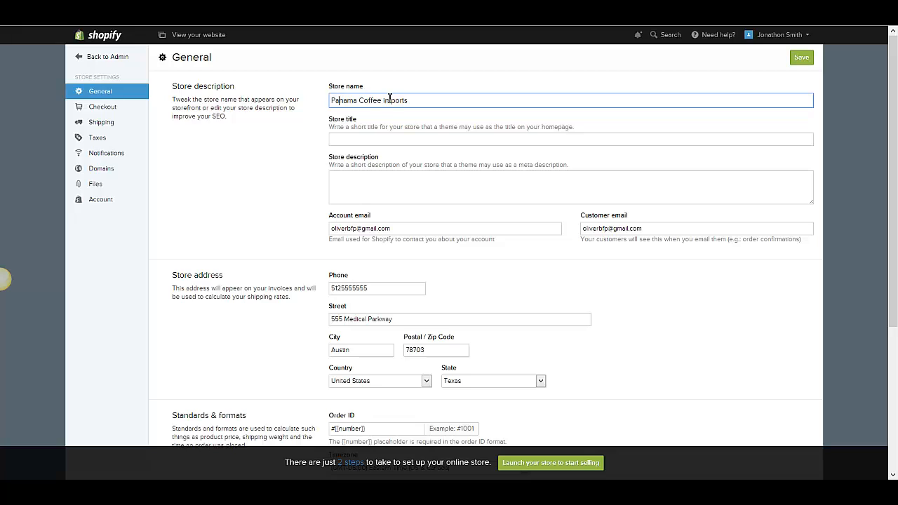
{"action": "key", "text": "BackSpace"}
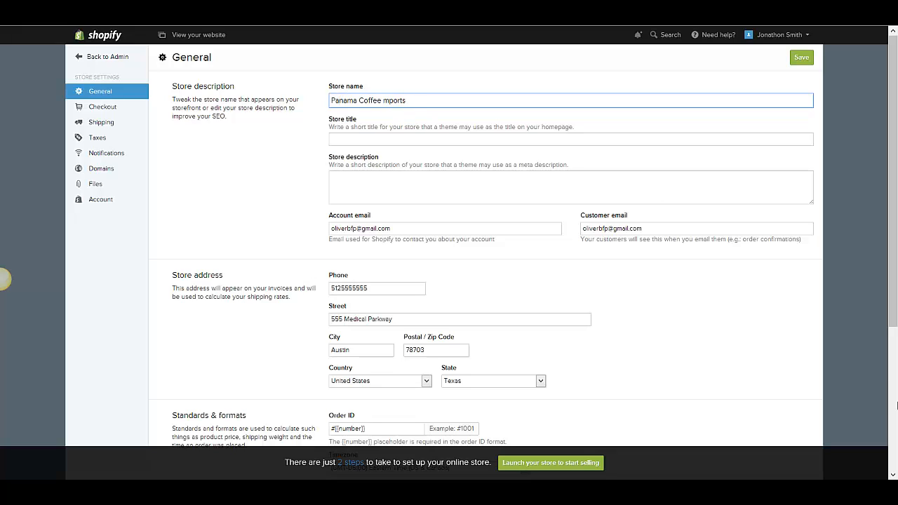
{"action": "type", "text": "I"}
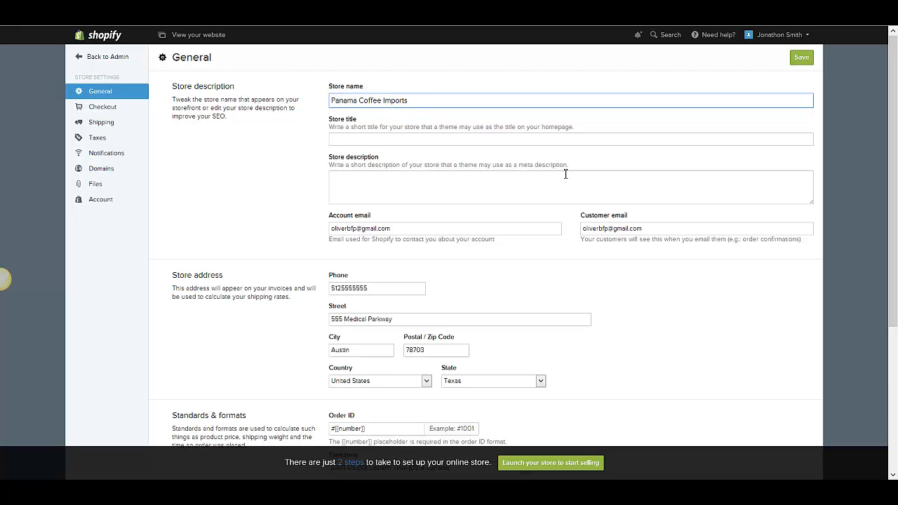
Step: Set the store title to "Your Panama Coffee Imports" and the store description to "Importing the best coffee Panama has to offer!"
{"action": "left_click_drag", "start_coordinate": [426, 99], "coordinate": [297, 99]}
{"action": "key", "text": "ctrl+c"}
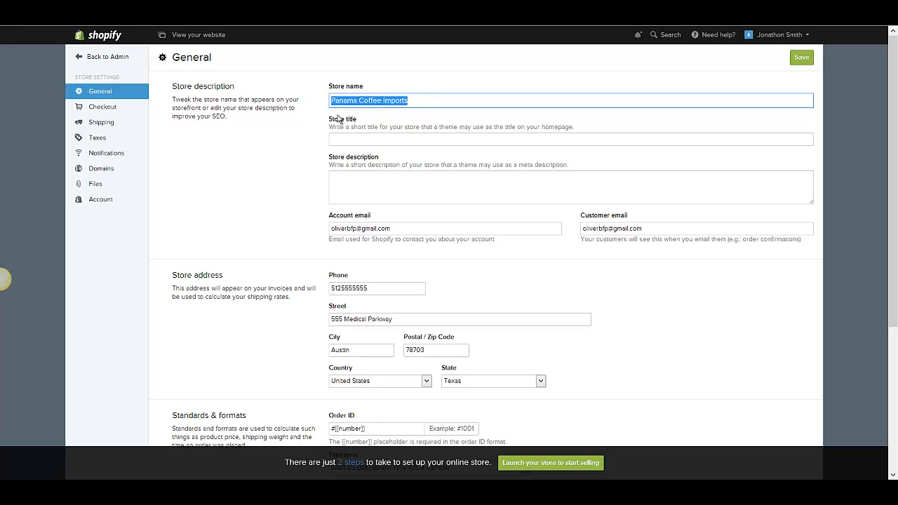
{"action": "left_click", "coordinate": [379, 139]}
{"action": "key", "text": "ctrl+v"}
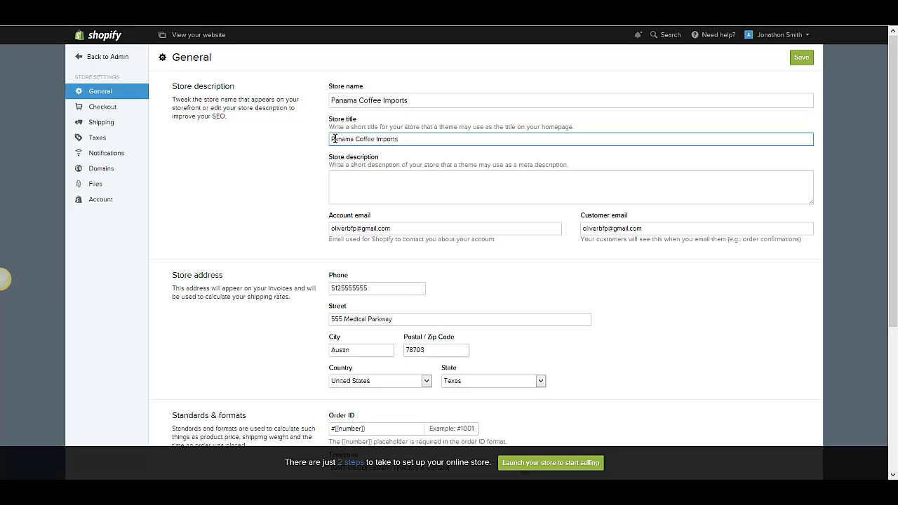
{"action": "type", "text": "Your"}
{"action": "left_click", "coordinate": [391, 196]}
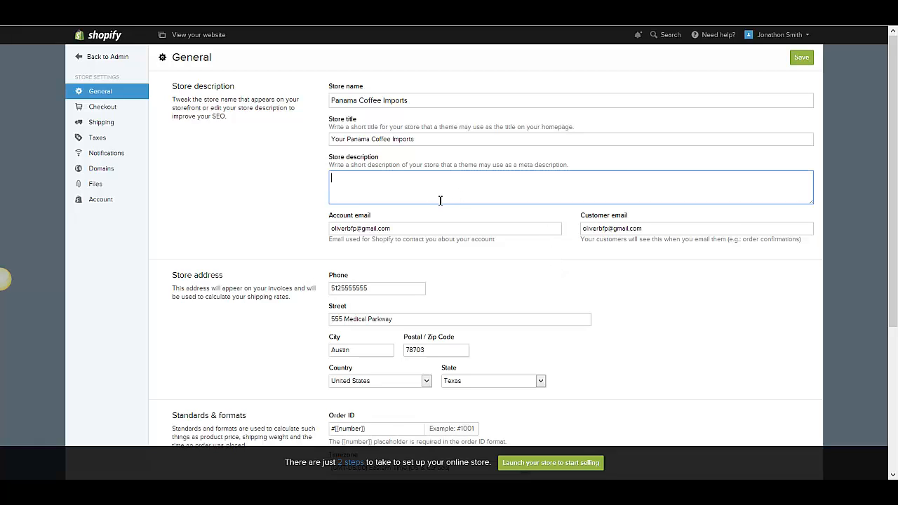
{"action": "type", "text": "Importing the best coffee Panama has to offer!"}
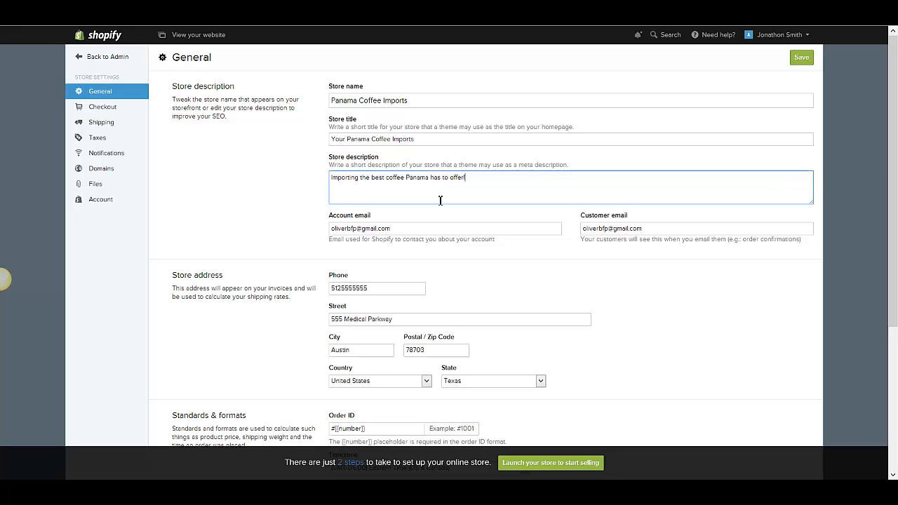
Step: Review the account and customer emails, store address, standards and formats, Google Analytics and storefront password settings
{"action": "left_click", "coordinate": [411, 232]}
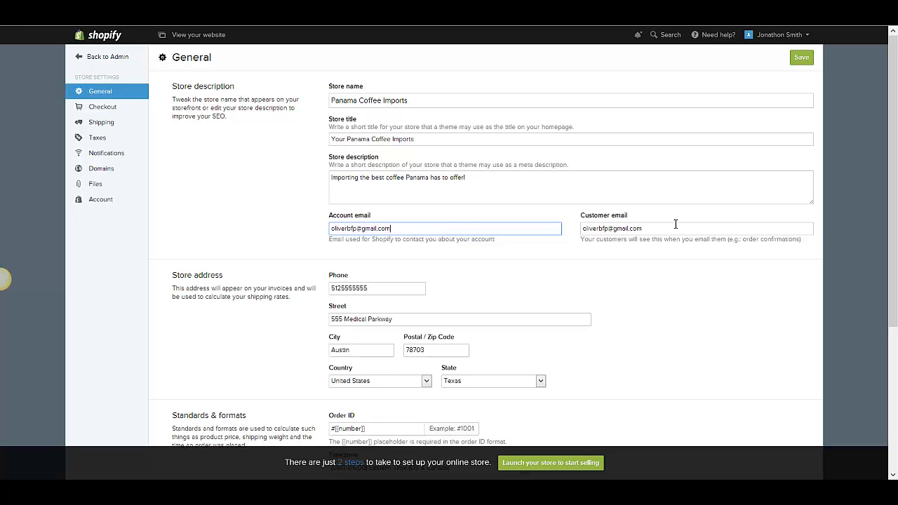
{"action": "left_click_drag", "start_coordinate": [676, 224], "coordinate": [531, 226]}
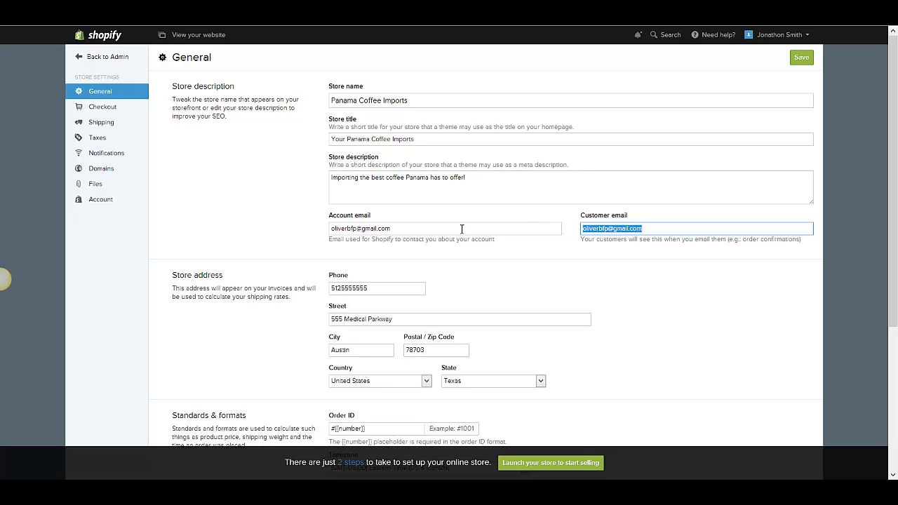
{"action": "scroll", "coordinate": [436, 280], "scroll_direction": "down", "scroll_amount": 2}
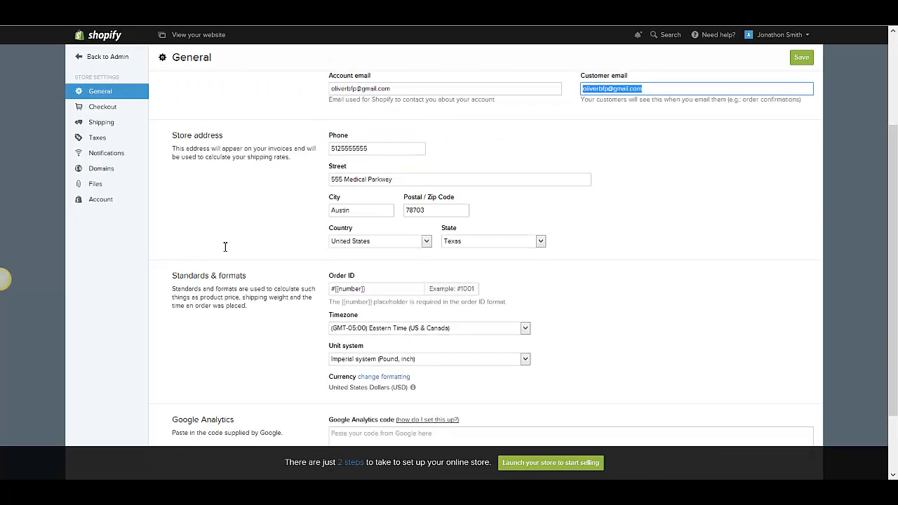
{"action": "scroll", "coordinate": [339, 214], "scroll_direction": "up", "scroll_amount": 1}
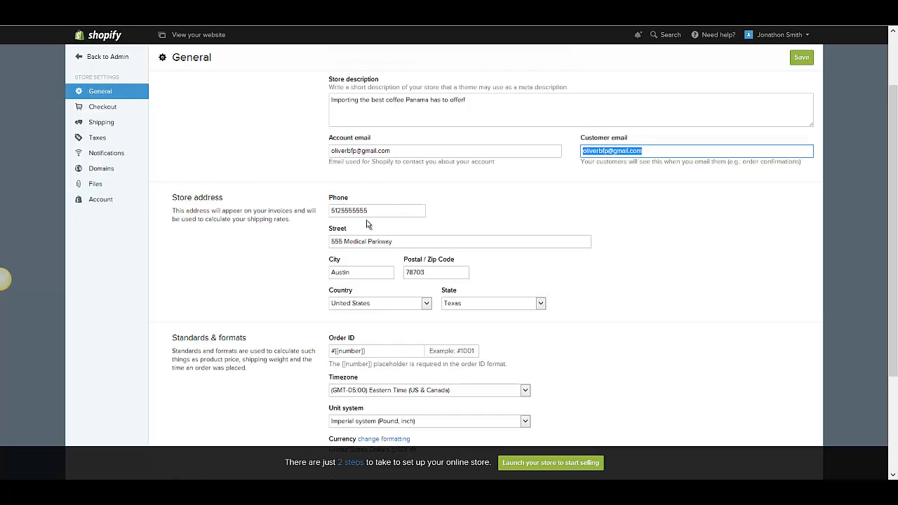
{"action": "scroll", "coordinate": [393, 221], "scroll_direction": "down", "scroll_amount": 2}
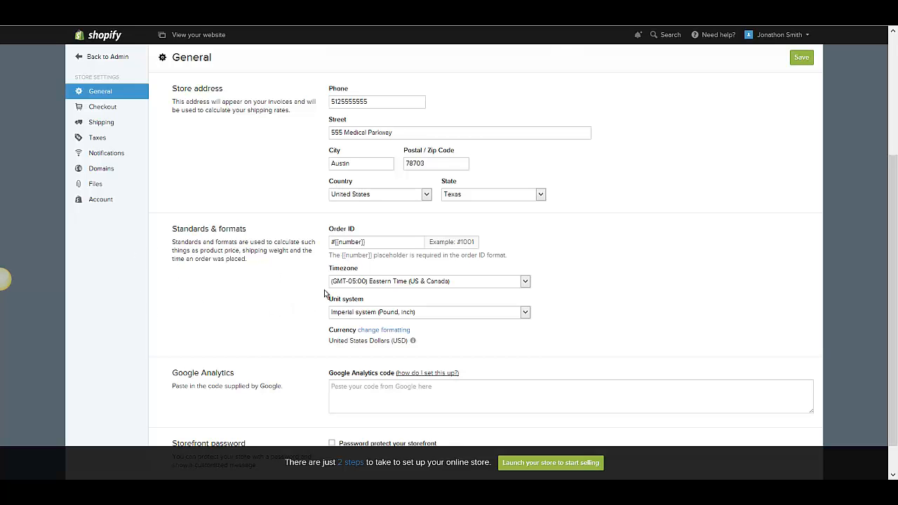
{"action": "scroll", "coordinate": [326, 293], "scroll_direction": "down", "scroll_amount": 1}
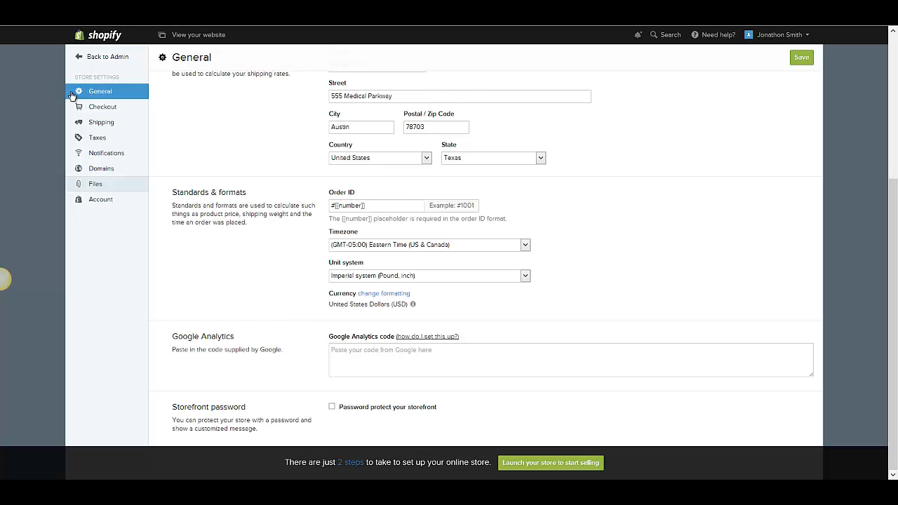
Step: Examine the accepted payment methods, customer account options and order processing options in the store's checkout settings
{"action": "left_click", "coordinate": [127, 109]}
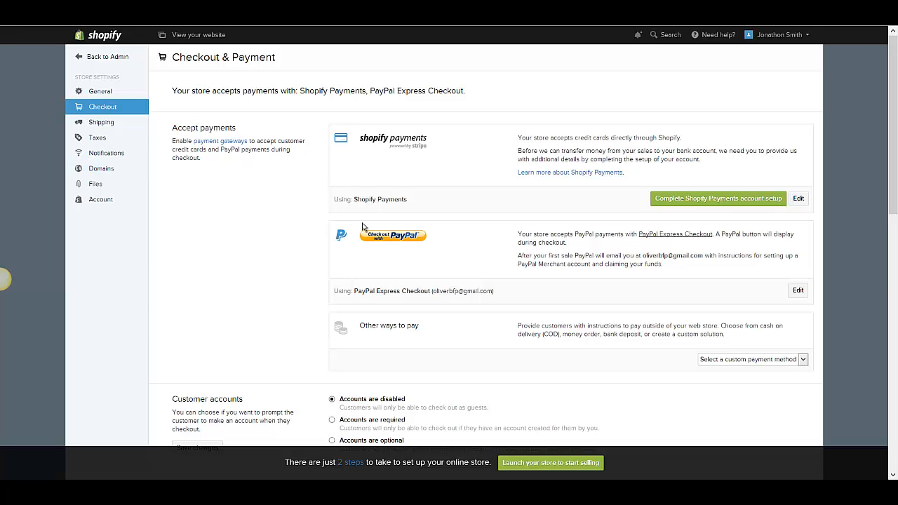
{"action": "scroll", "coordinate": [439, 261], "scroll_direction": "down", "scroll_amount": 1}
{"action": "scroll", "coordinate": [439, 263], "scroll_direction": "down", "scroll_amount": 2}
{"action": "scroll", "coordinate": [441, 267], "scroll_direction": "up", "scroll_amount": 1}
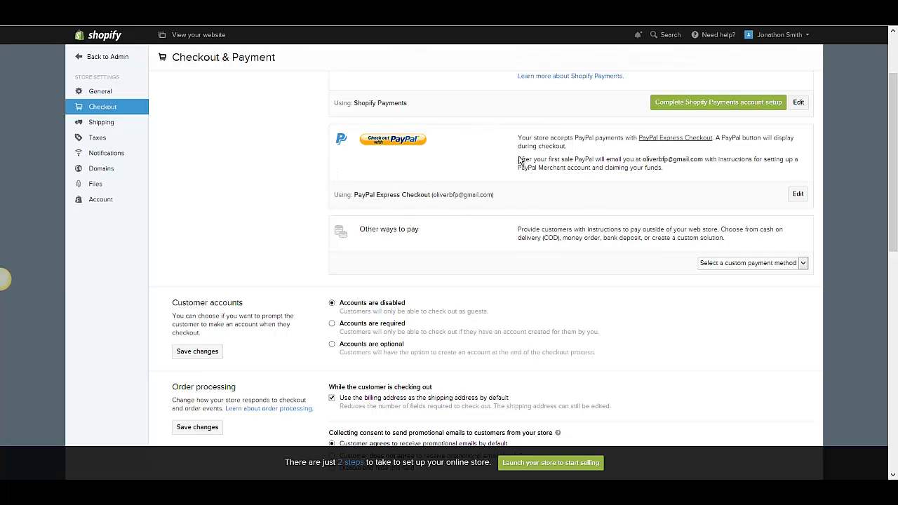
{"action": "scroll", "coordinate": [219, 222], "scroll_direction": "down", "scroll_amount": 1}
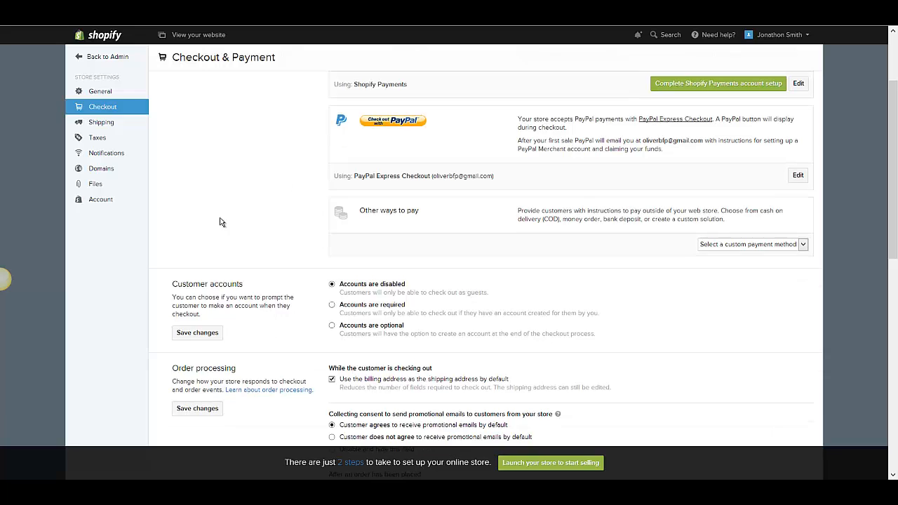
{"action": "scroll", "coordinate": [220, 221], "scroll_direction": "down", "scroll_amount": 2}
{"action": "scroll", "coordinate": [220, 222], "scroll_direction": "up", "scroll_amount": 2}
{"action": "scroll", "coordinate": [220, 222], "scroll_direction": "down", "scroll_amount": 1}
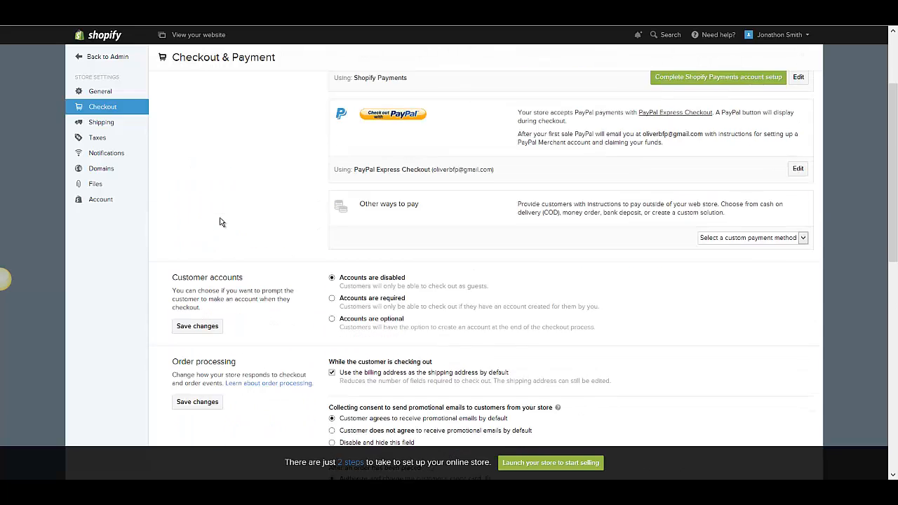
Step: Make customer accounts optional at checkout
{"action": "scroll", "coordinate": [219, 222], "scroll_direction": "down", "scroll_amount": 2}
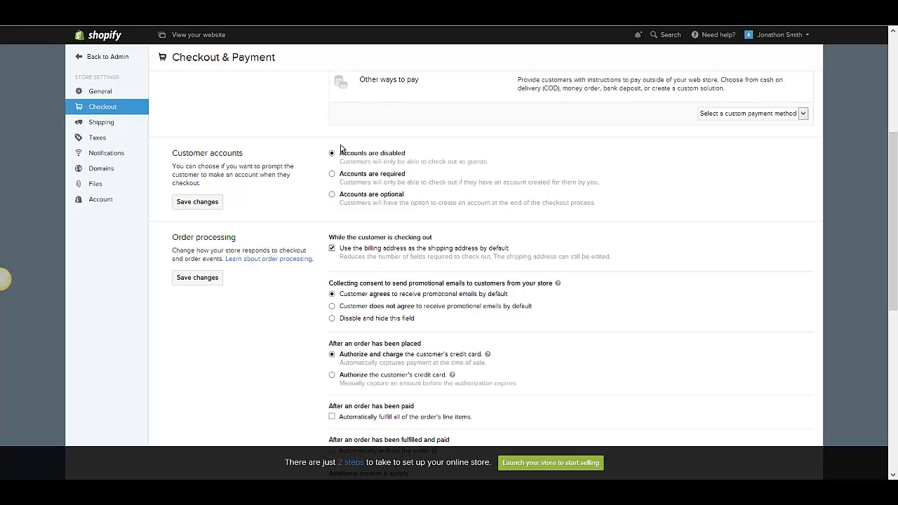
{"action": "left_click", "coordinate": [332, 195]}
Step: Review the order processing options, additional content and scripts, policy statements and checkout language in the checkout settings
{"action": "scroll", "coordinate": [612, 181], "scroll_direction": "down", "scroll_amount": 3}
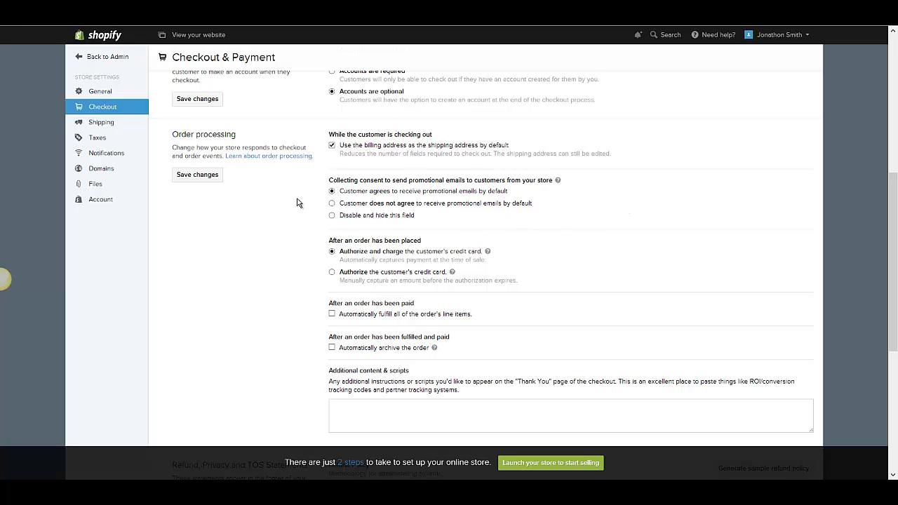
{"action": "scroll", "coordinate": [304, 301], "scroll_direction": "down", "scroll_amount": 2}
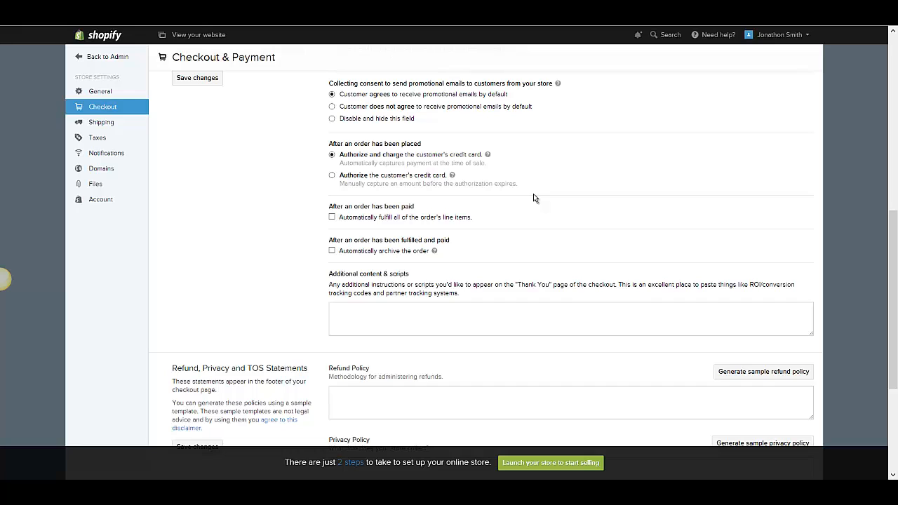
{"action": "scroll", "coordinate": [452, 215], "scroll_direction": "up", "scroll_amount": 1}
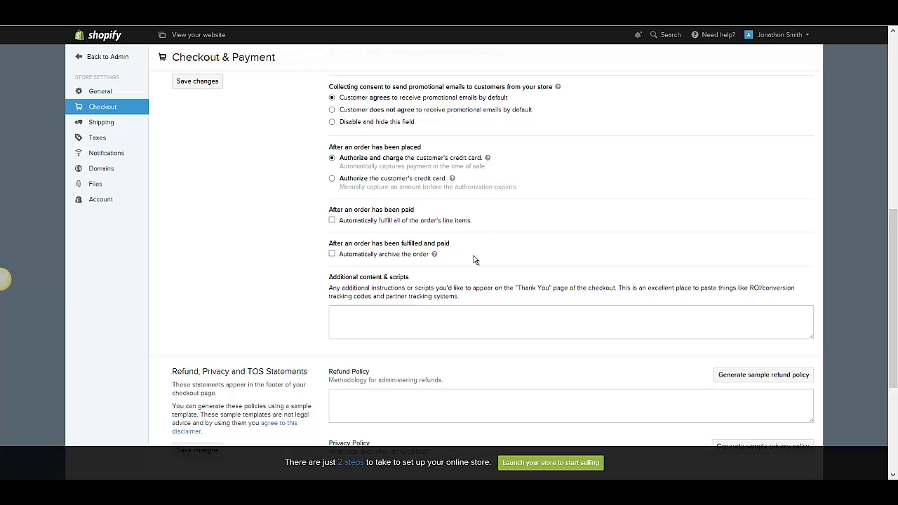
{"action": "scroll", "coordinate": [414, 254], "scroll_direction": "down", "scroll_amount": 3}
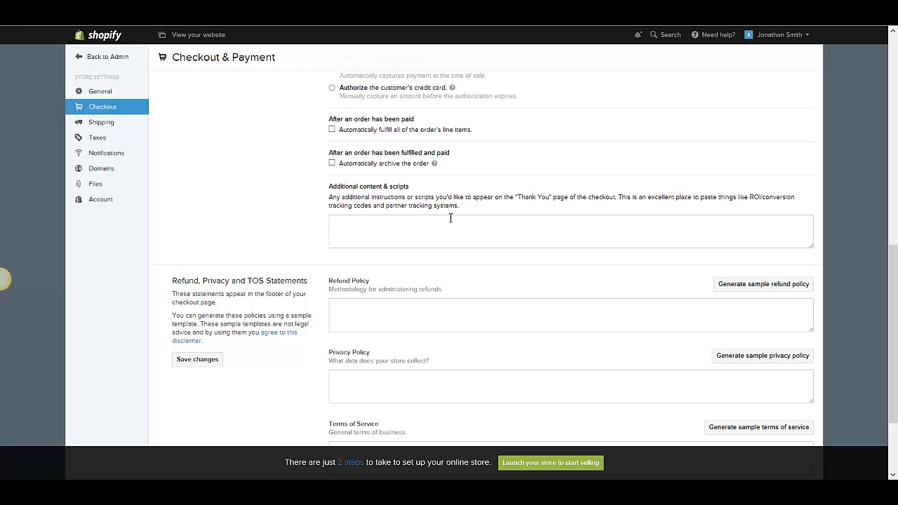
{"action": "left_click", "coordinate": [451, 219]}
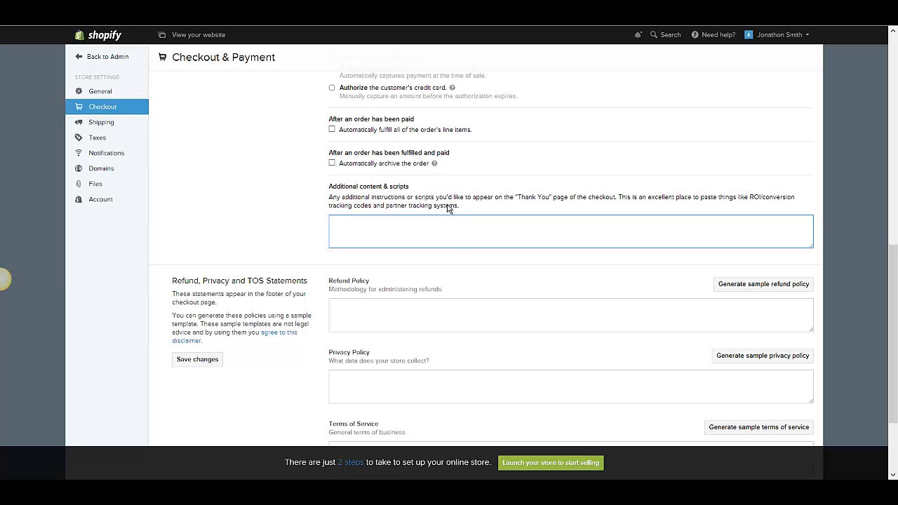
{"action": "scroll", "coordinate": [458, 246], "scroll_direction": "down", "scroll_amount": 3}
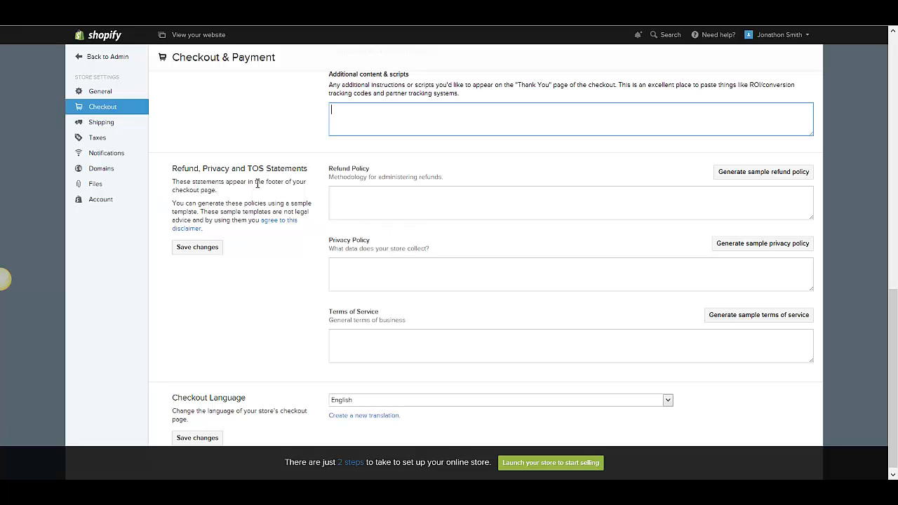
Step: Review the store's shipping rates and fulfillment services, and its tax rates and tax settings
{"action": "scroll", "coordinate": [241, 215], "scroll_direction": "down", "scroll_amount": 1}
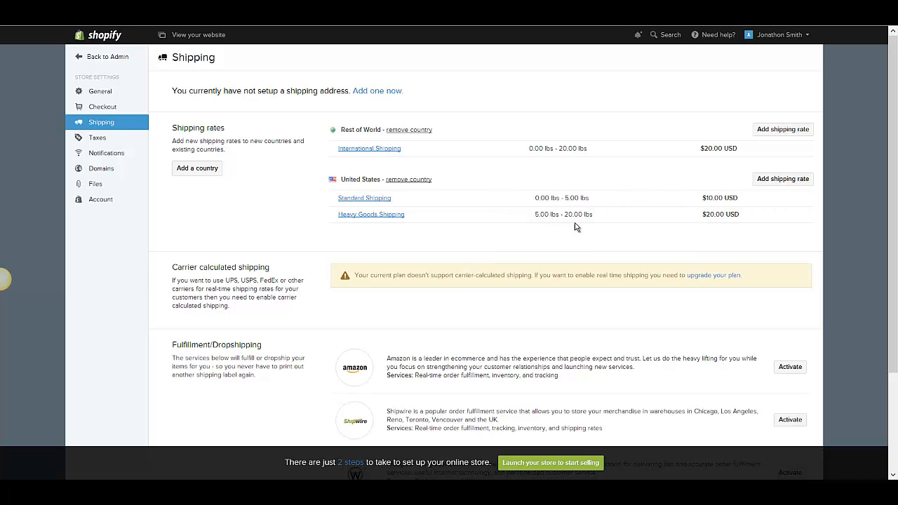
{"action": "scroll", "coordinate": [573, 227], "scroll_direction": "down", "scroll_amount": 3}
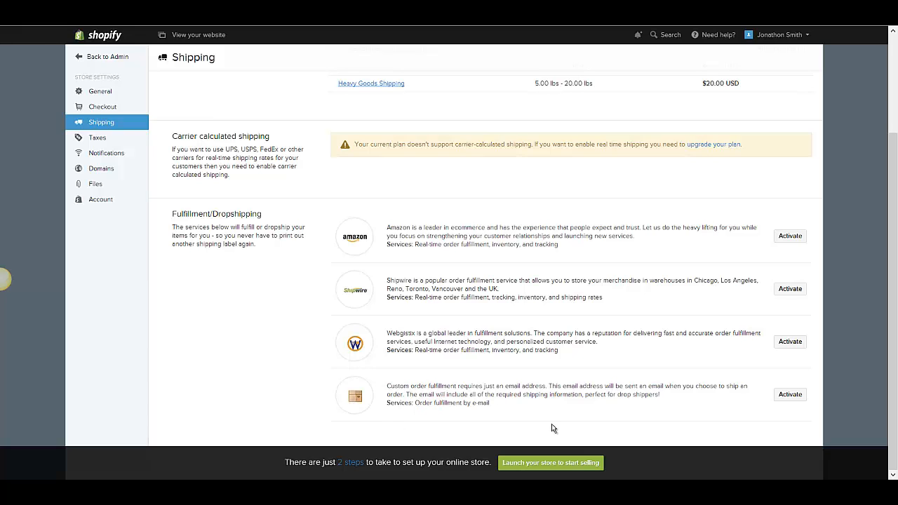
{"action": "left_click", "coordinate": [123, 138]}
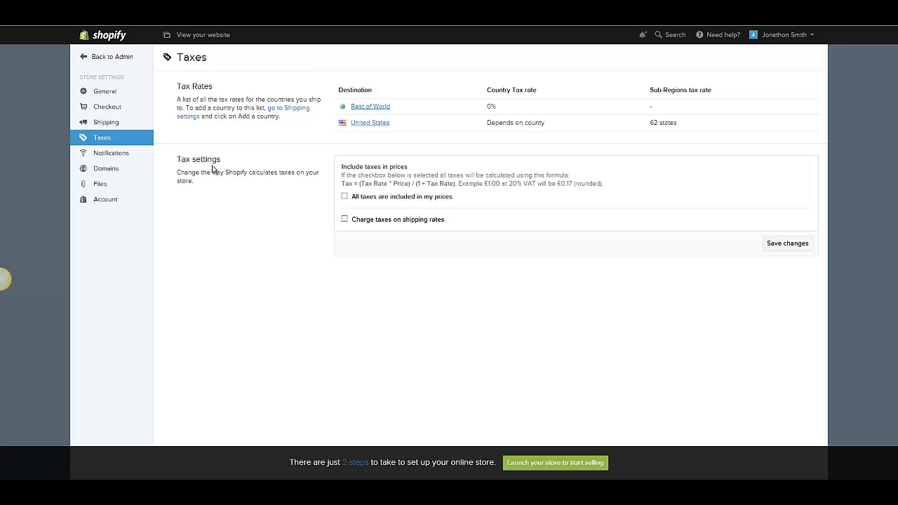
Step: Look over the notification email templates and the store's domain settings
{"action": "left_click", "coordinate": [107, 158]}
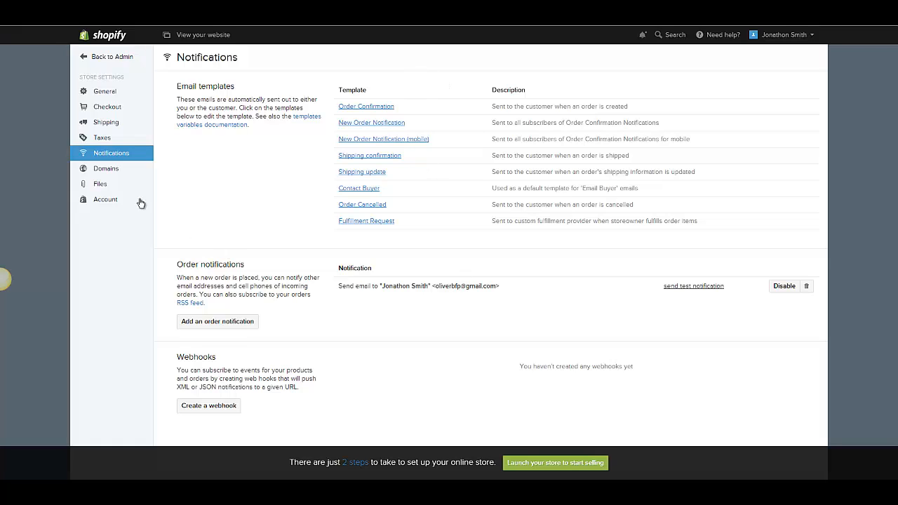
{"action": "left_click", "coordinate": [109, 173]}
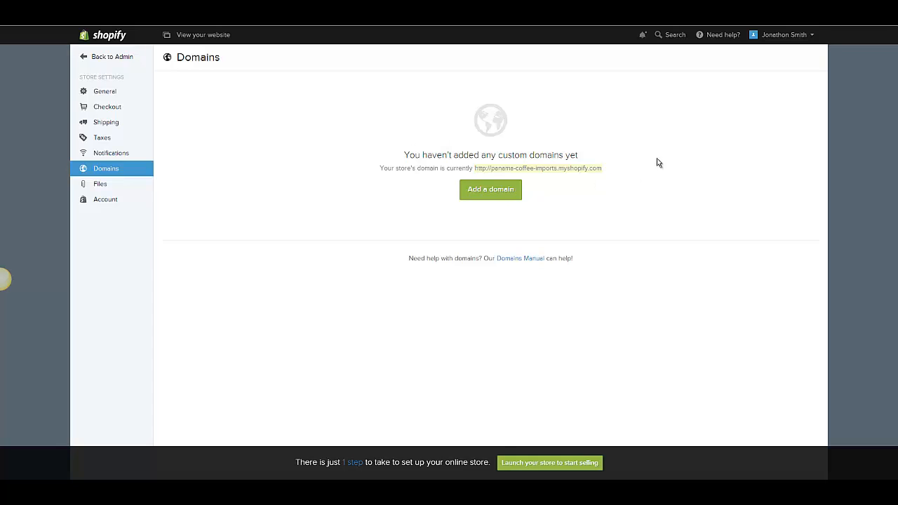
{"action": "key", "text": "super+c"}
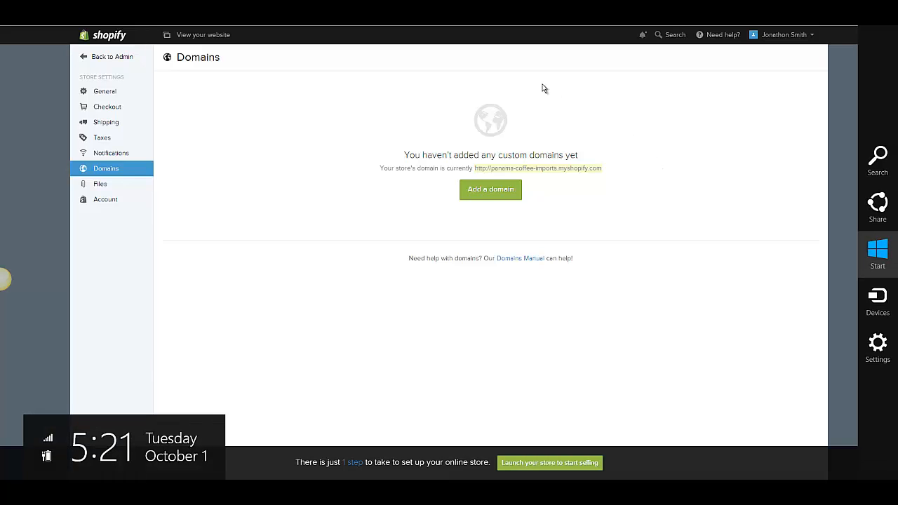
{"action": "left_click", "coordinate": [507, 80]}
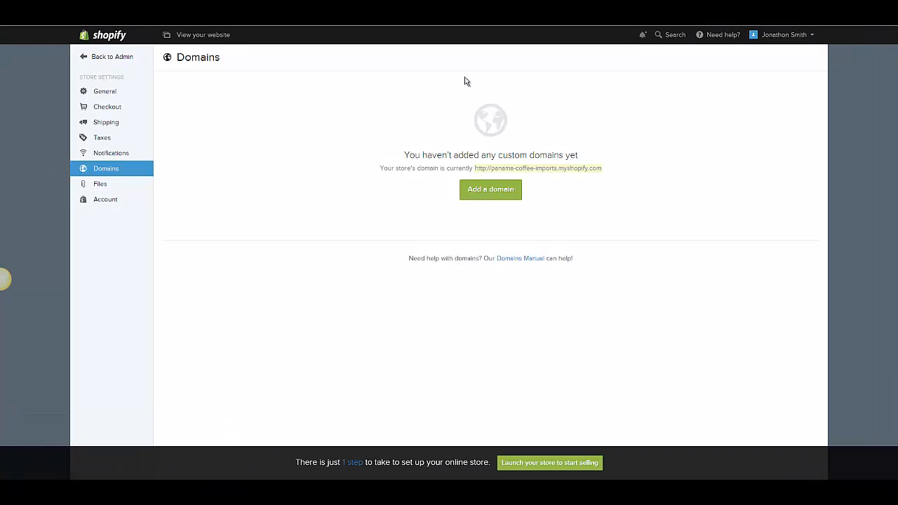
Step: Examine the account settings for the trial plan, billing, staff members, invoices, account owner and store closure
{"action": "left_click", "coordinate": [145, 197]}
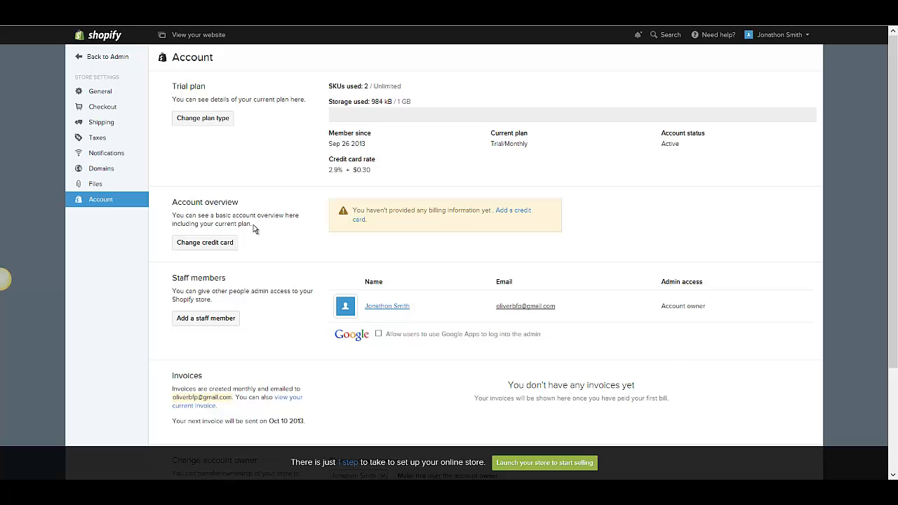
{"action": "scroll", "coordinate": [254, 229], "scroll_direction": "down", "scroll_amount": 2}
{"action": "scroll", "coordinate": [254, 229], "scroll_direction": "up", "scroll_amount": 1}
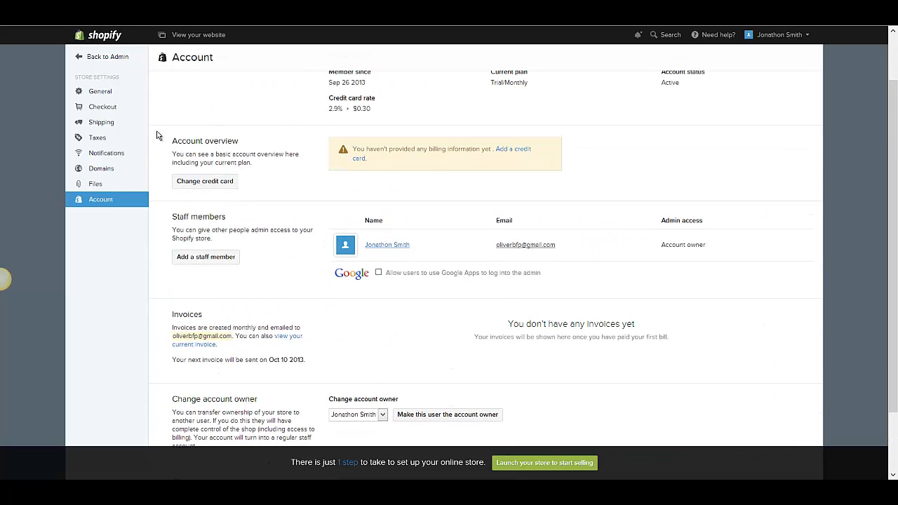
{"action": "scroll", "coordinate": [273, 194], "scroll_direction": "down", "scroll_amount": 1}
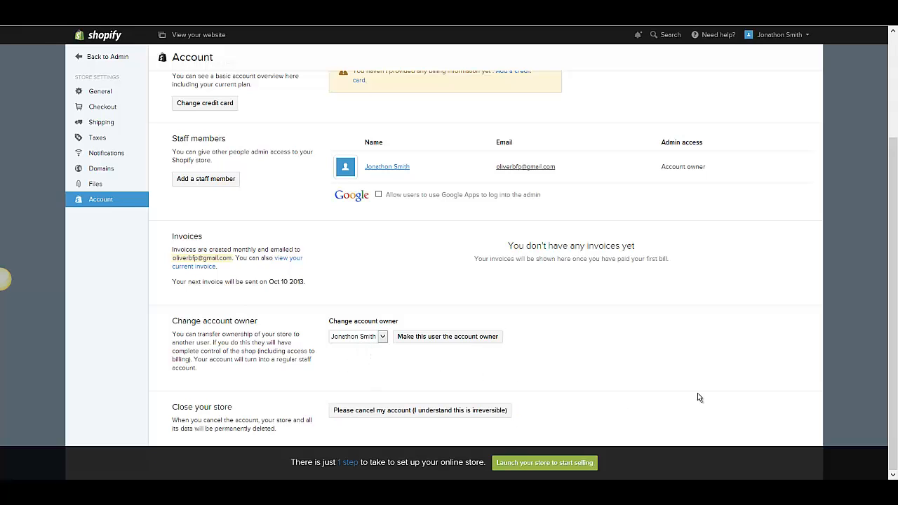
{"action": "scroll", "coordinate": [697, 395], "scroll_direction": "up", "scroll_amount": 2}
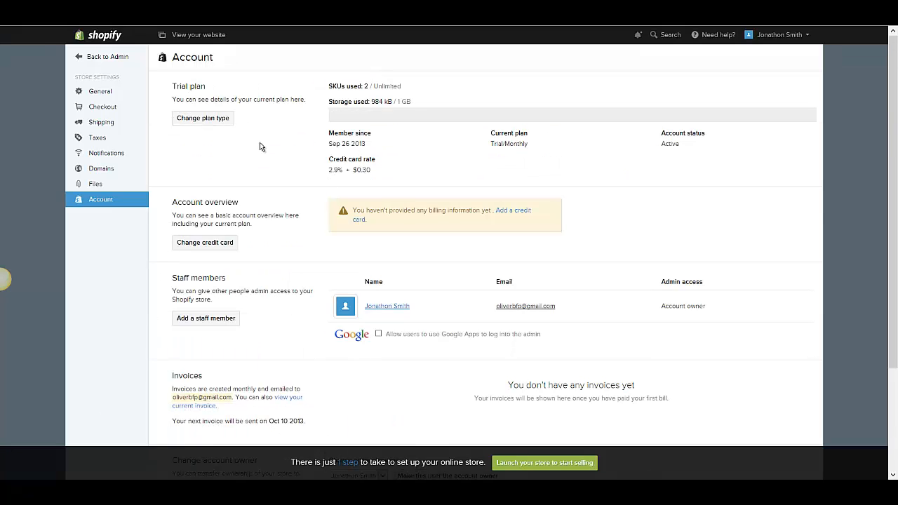
Step: Return to the main store admin and open the list of product collections
{"action": "left_click", "coordinate": [132, 64]}
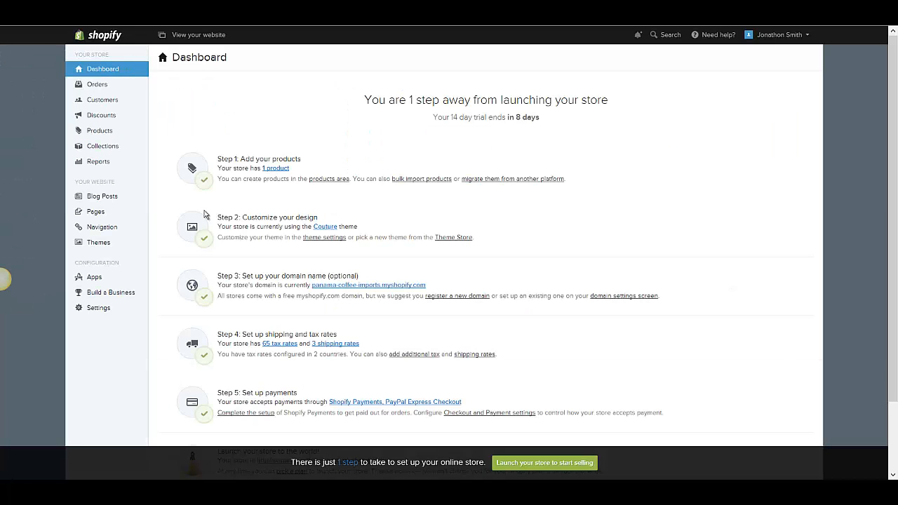
{"action": "left_click", "coordinate": [123, 150]}
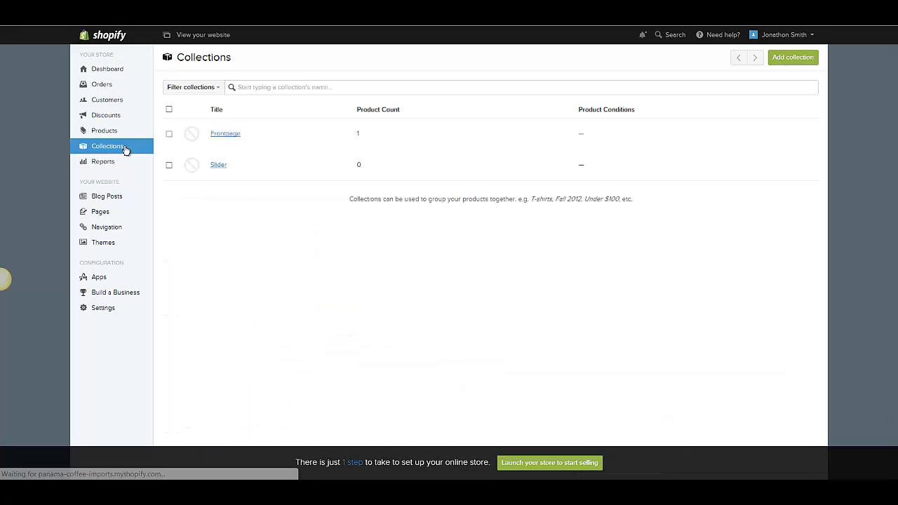